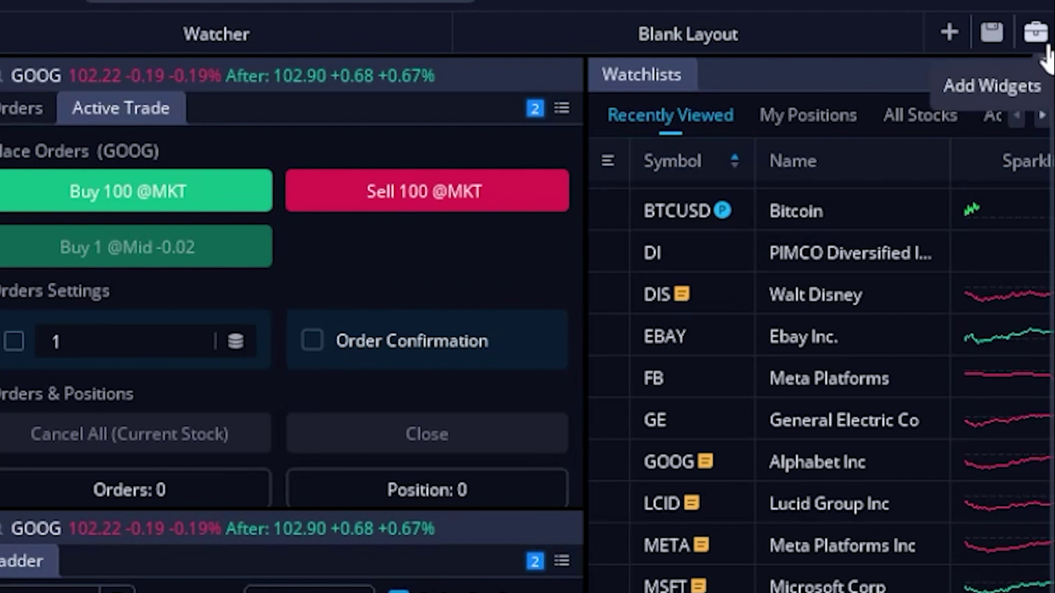
Add an Options widget and dock it as a tab beside Active Trade.
{"action": "left_click", "coordinate": [1043, 52]}
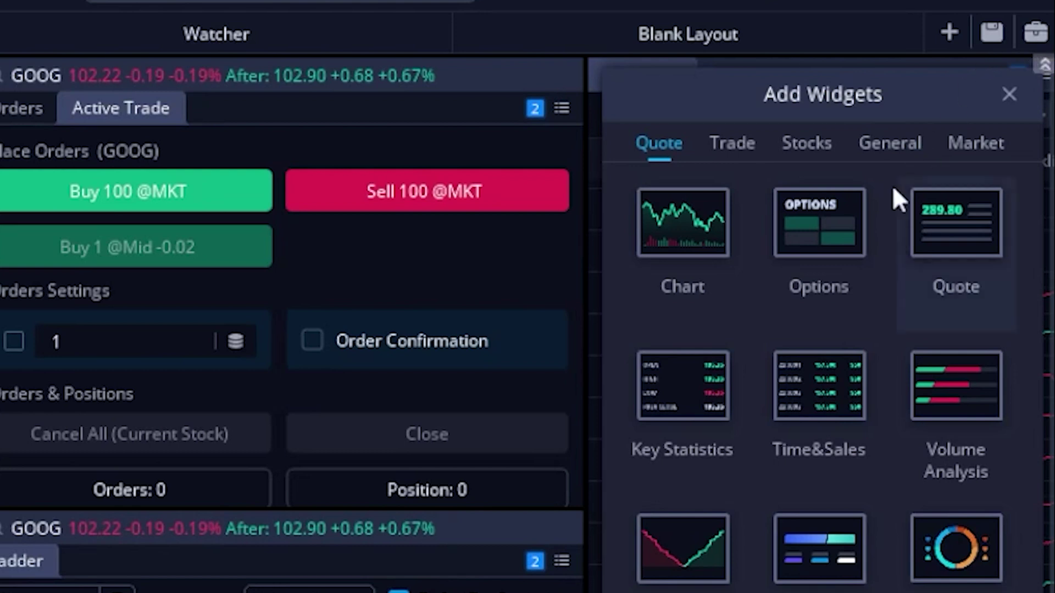
{"action": "left_click", "coordinate": [840, 248]}
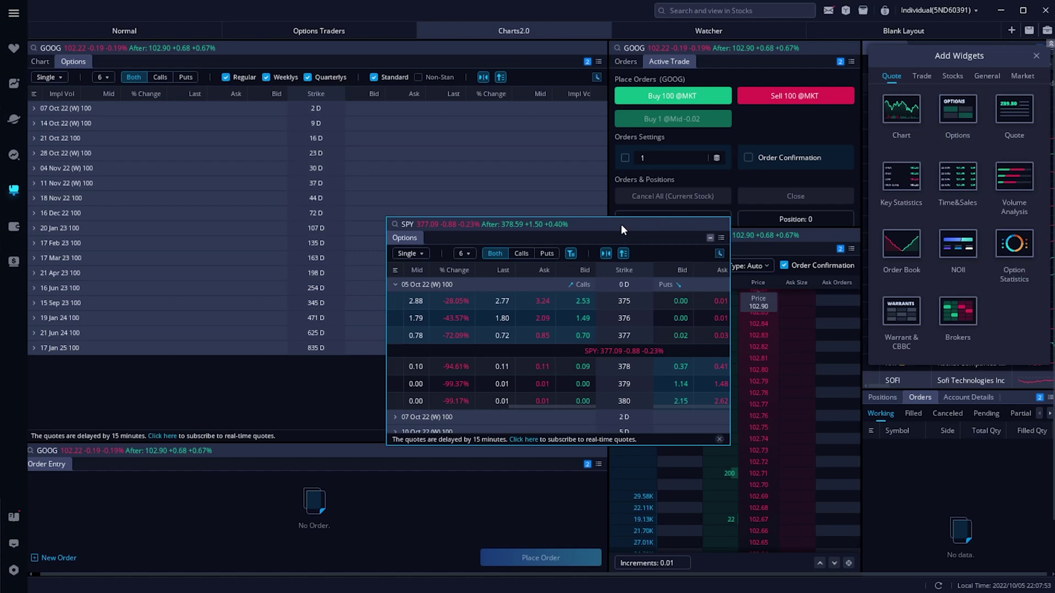
{"action": "left_click_drag", "start_coordinate": [621, 224], "coordinate": [732, 61]}
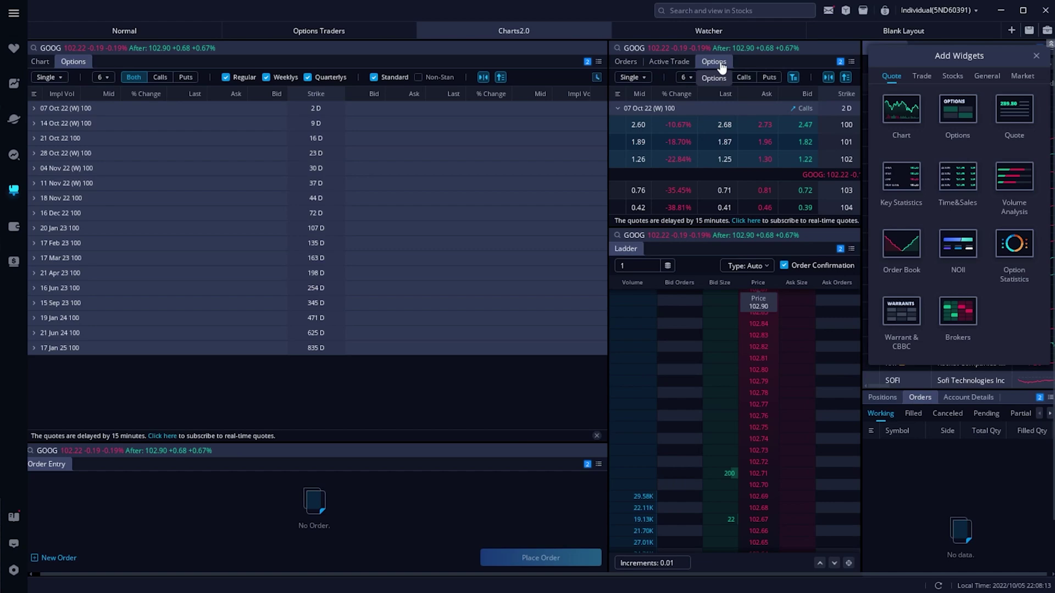
Pull the added Options widget out of the Active Trade group, remove it, and close the widget library.
{"action": "left_click_drag", "start_coordinate": [721, 67], "coordinate": [566, 147]}
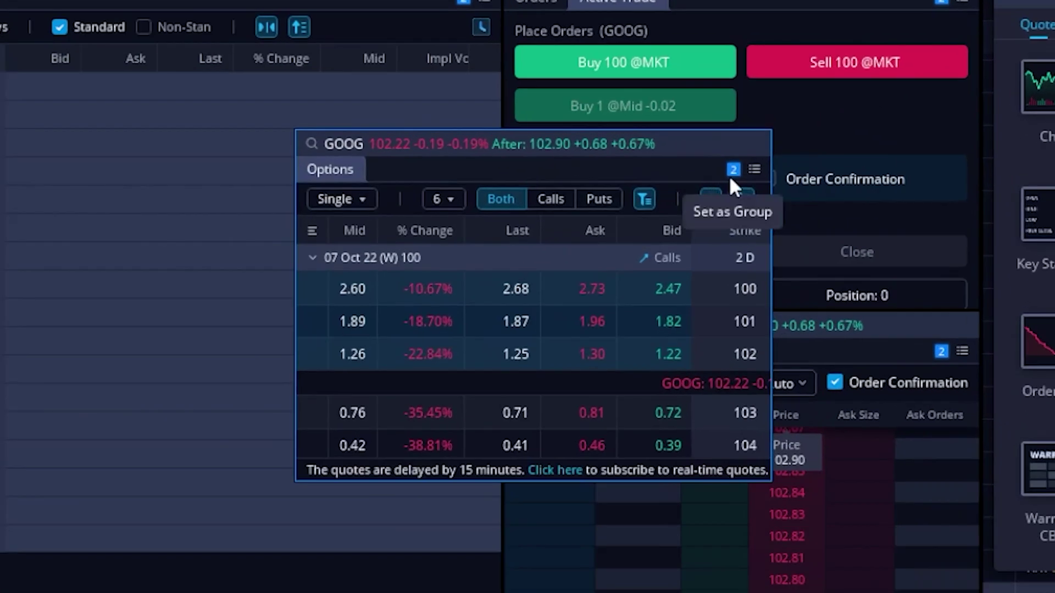
{"action": "left_click", "coordinate": [753, 170]}
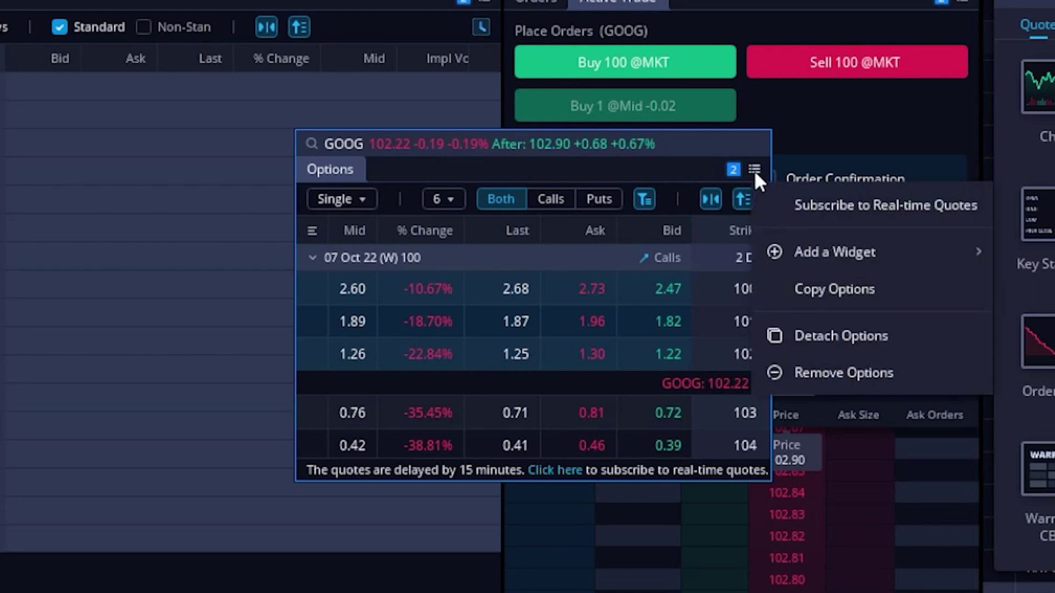
{"action": "left_click", "coordinate": [848, 376]}
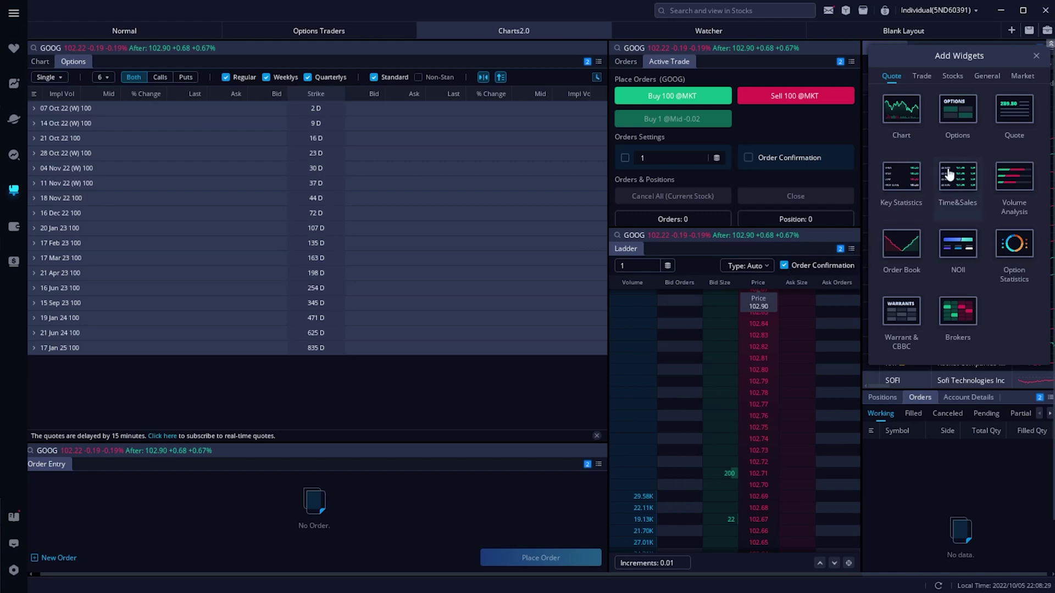
{"action": "left_click", "coordinate": [1037, 56]}
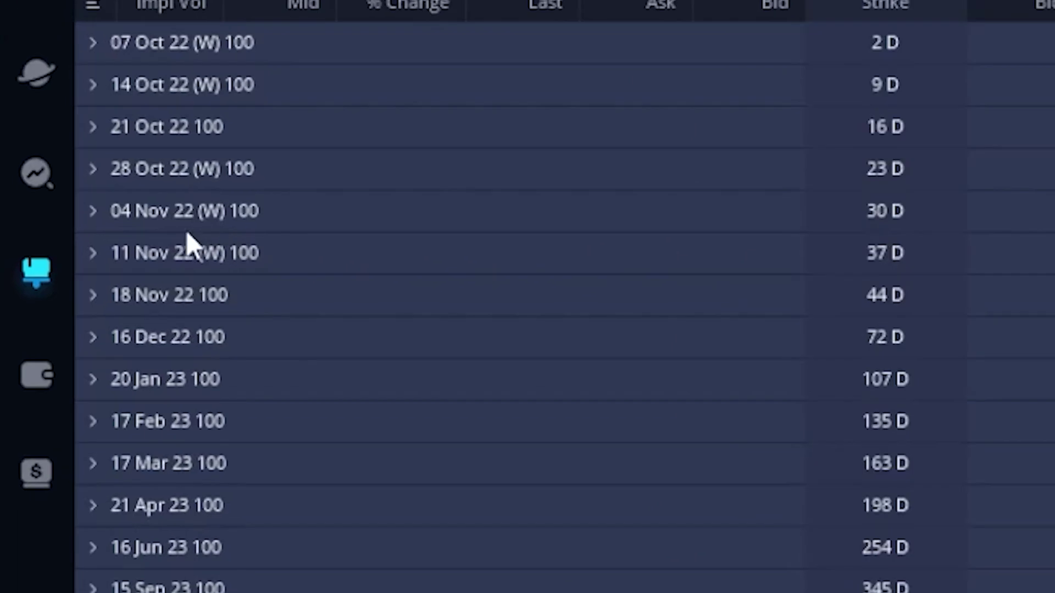
Expand GOOG's 04 Nov 22 expiration in the options chain and set the number of strikes to 10.
{"action": "left_click", "coordinate": [144, 218]}
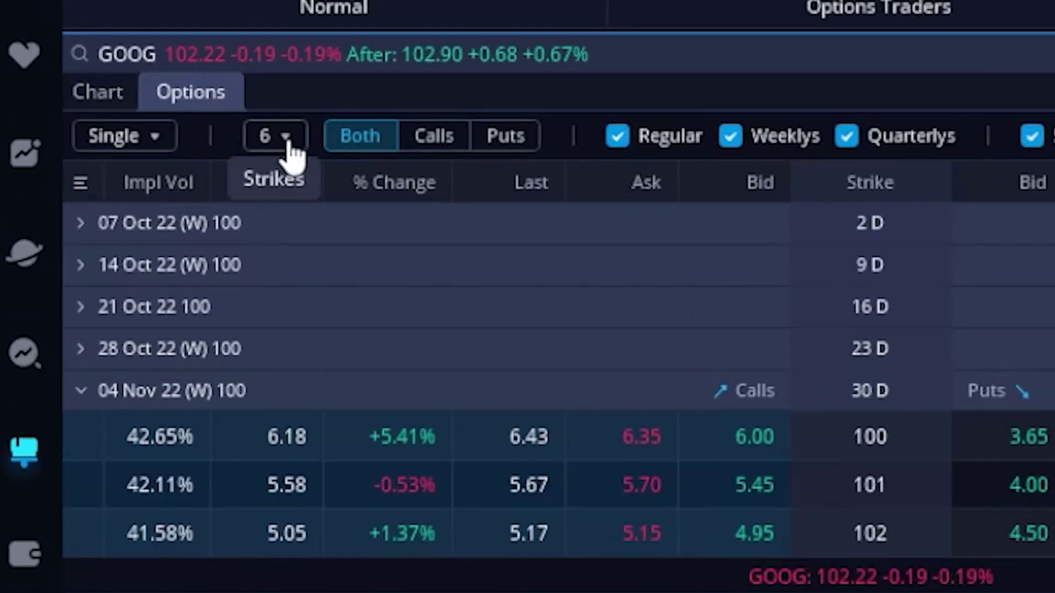
{"action": "left_click", "coordinate": [290, 145]}
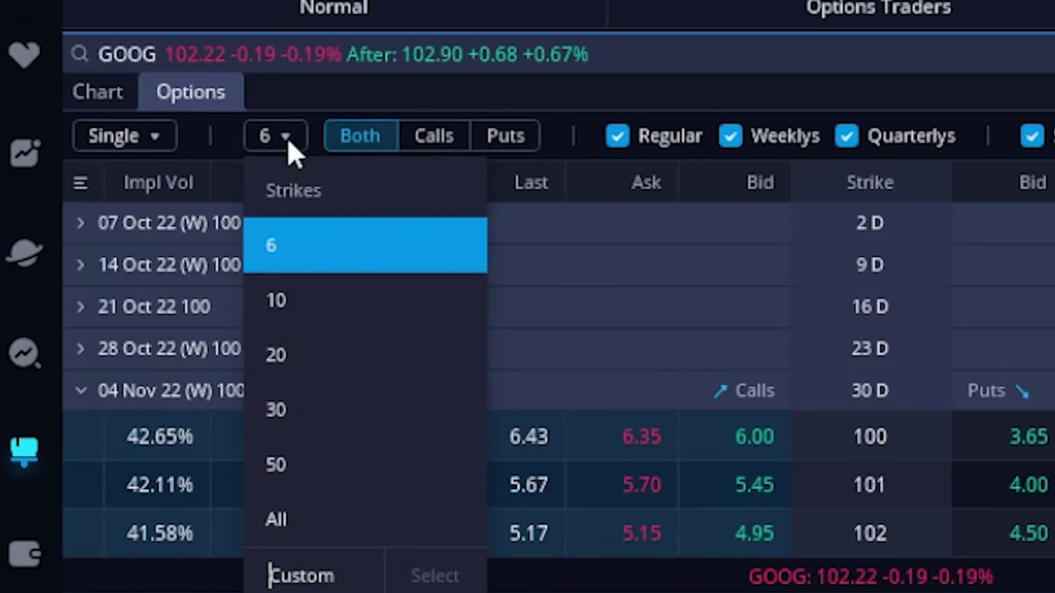
{"action": "left_click", "coordinate": [286, 306]}
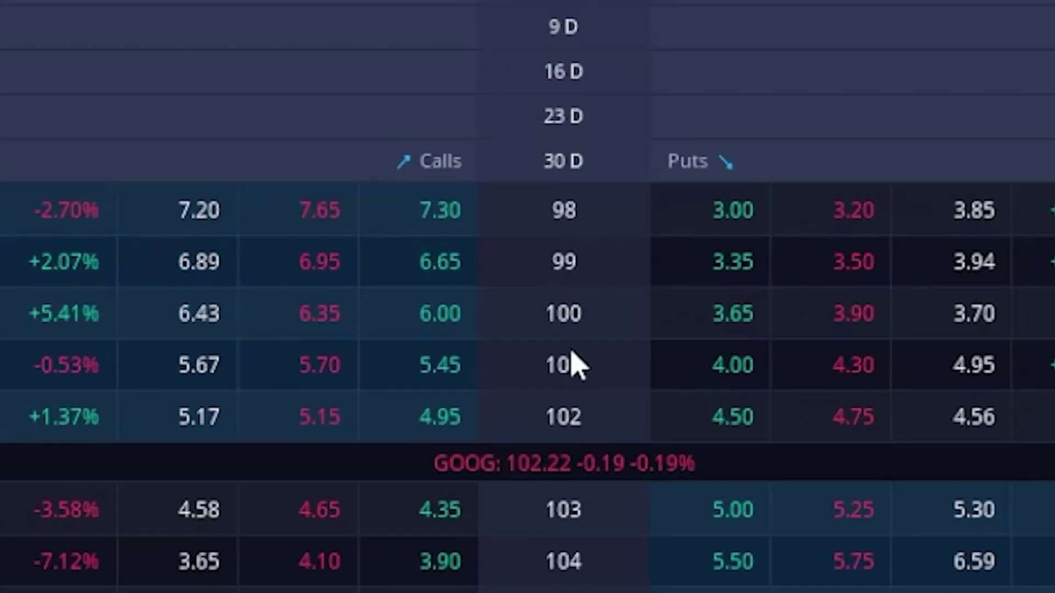
{"action": "scroll", "coordinate": [591, 450], "scroll_direction": "down", "scroll_amount": 5}
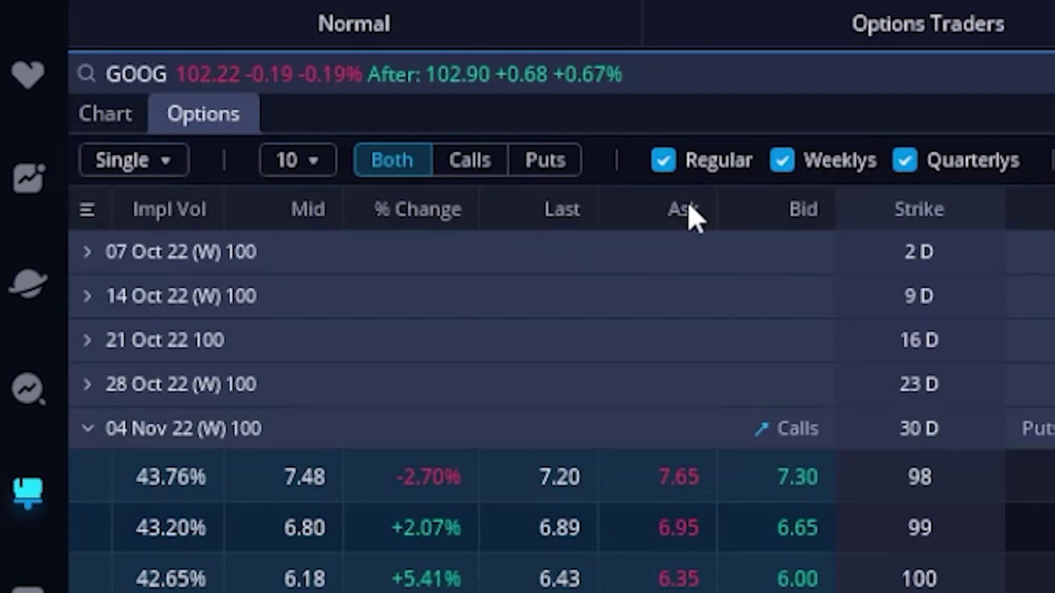
Remove the Last, % Change, Mid and Impl Vol columns from the options chain's selected items.
{"action": "left_click", "coordinate": [87, 211]}
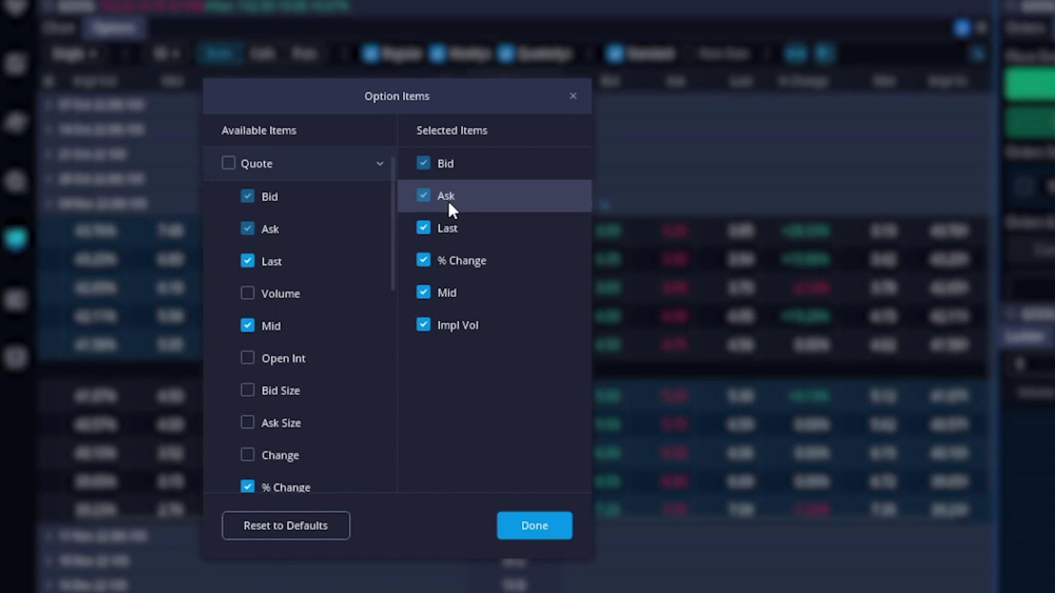
{"action": "left_click", "coordinate": [424, 230]}
{"action": "left_click", "coordinate": [423, 231]}
{"action": "left_click", "coordinate": [424, 230]}
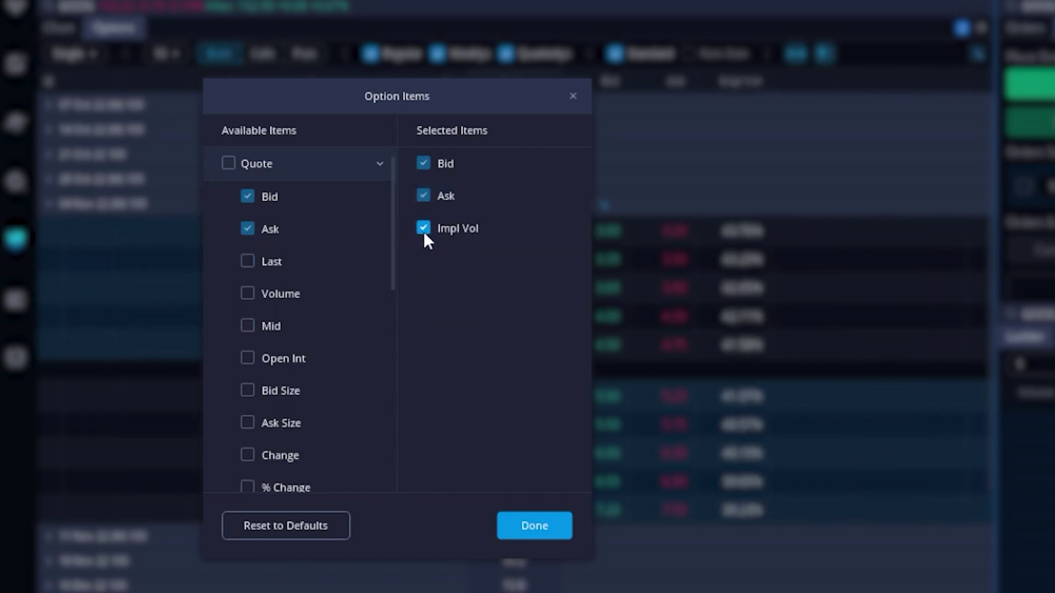
{"action": "left_click", "coordinate": [426, 234]}
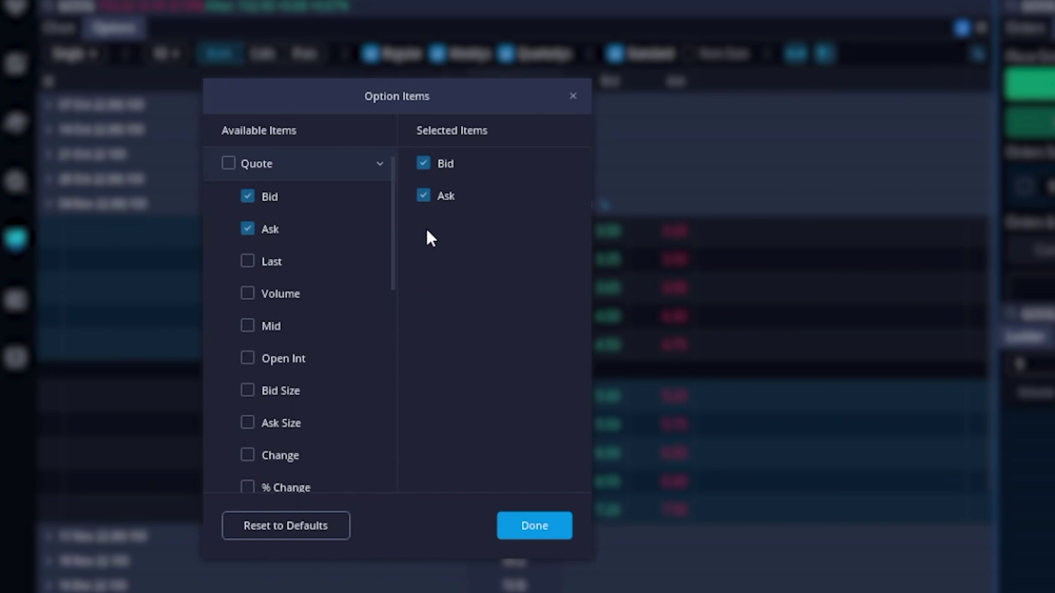
Add the Delta, Gamma, Theta and Vega columns to the options chain and apply the column selection.
{"action": "scroll", "coordinate": [275, 265], "scroll_direction": "down", "scroll_amount": 4}
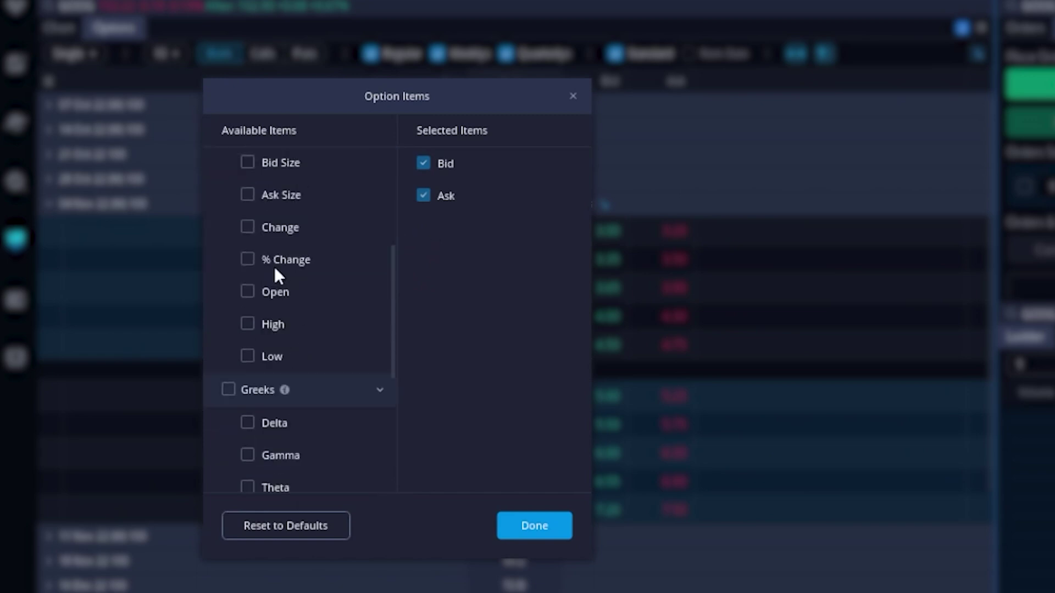
{"action": "scroll", "coordinate": [295, 299], "scroll_direction": "down", "scroll_amount": 2}
{"action": "left_click", "coordinate": [248, 310]}
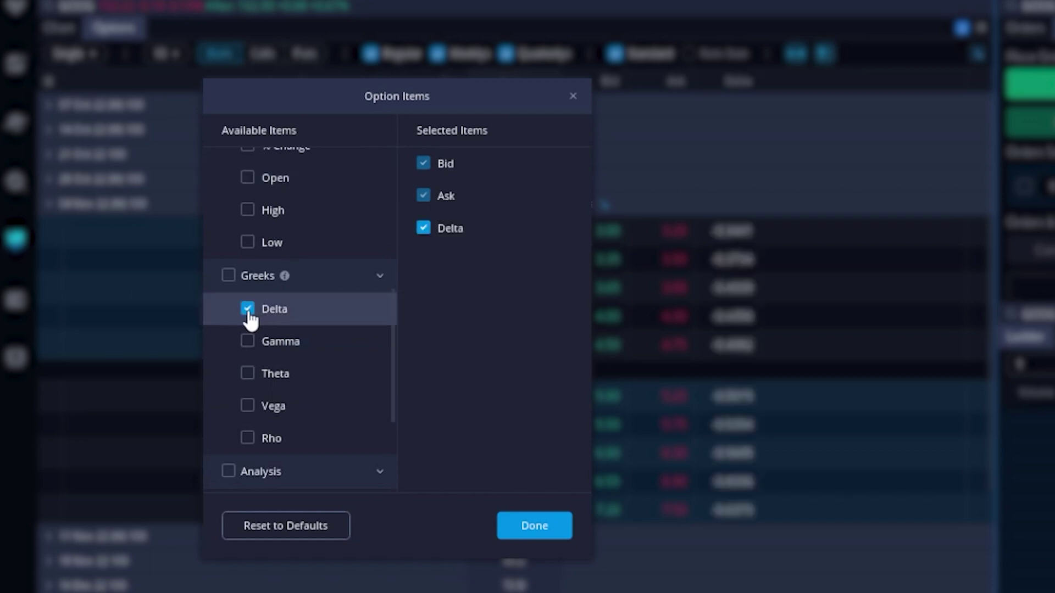
{"action": "left_click", "coordinate": [247, 342]}
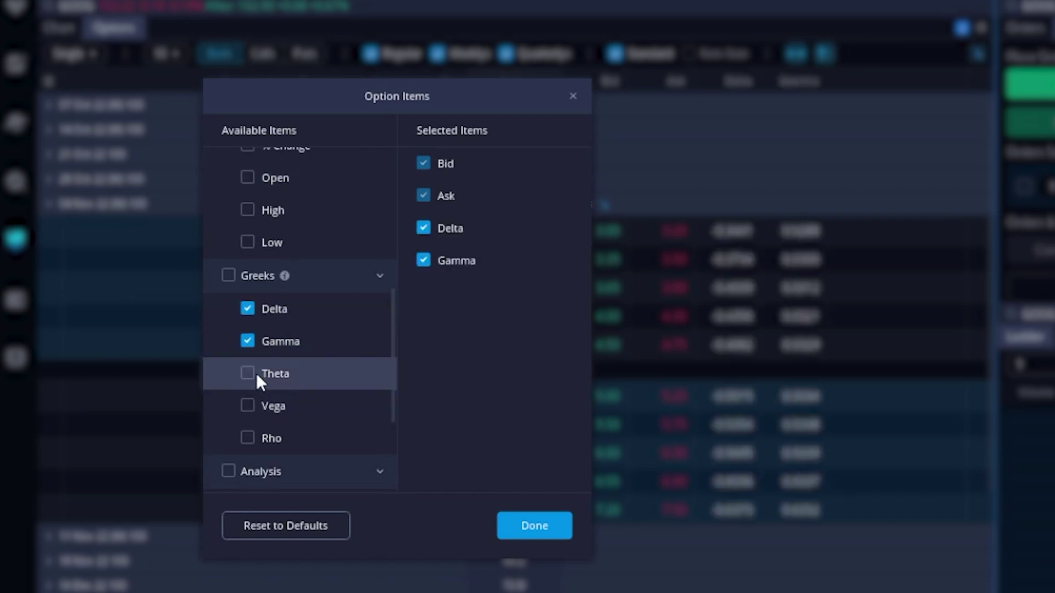
{"action": "left_click", "coordinate": [261, 377]}
{"action": "left_click", "coordinate": [247, 407]}
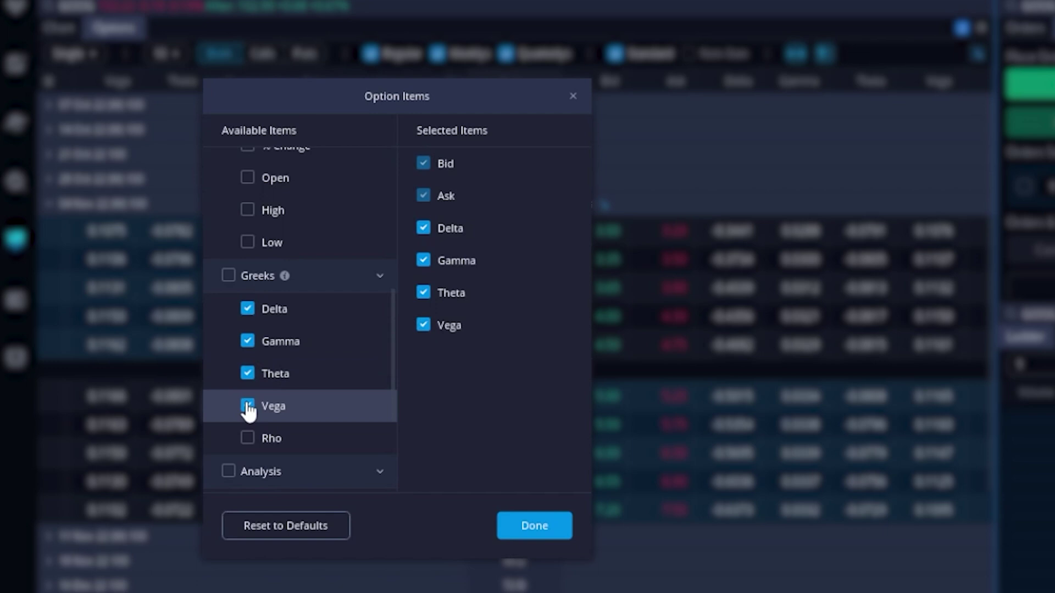
{"action": "left_click", "coordinate": [551, 532]}
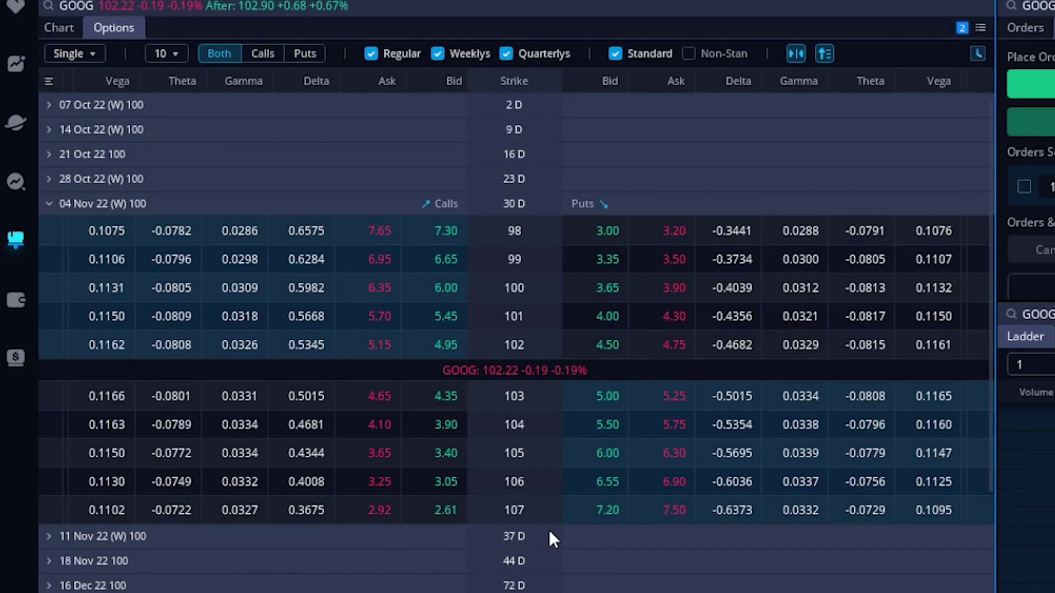
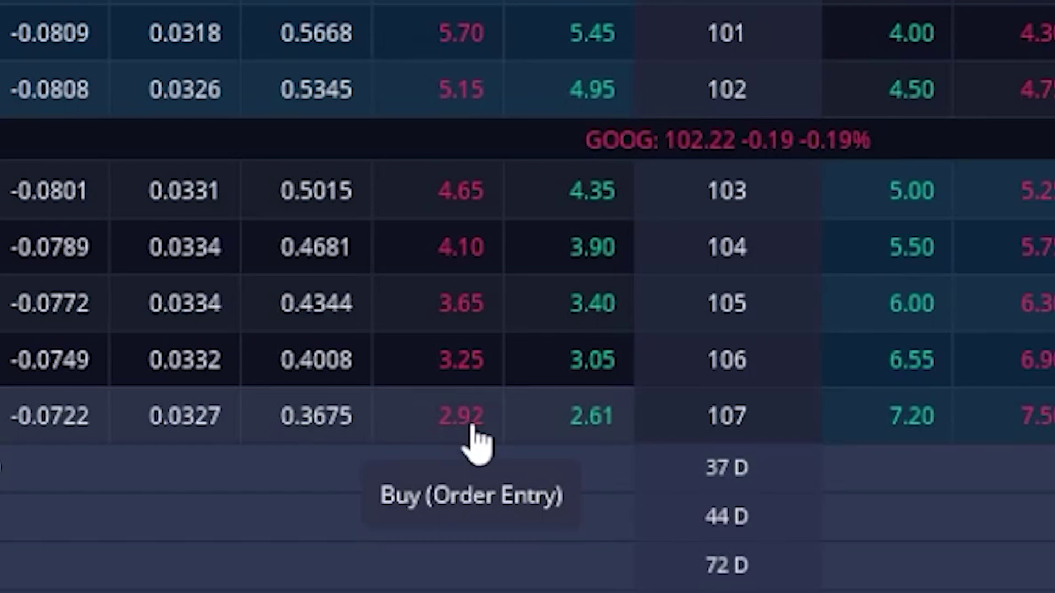
Draft a limit order to buy 2 GOOG 107 call contracts expiring 04 Nov 22.
{"action": "left_click", "coordinate": [471, 429]}
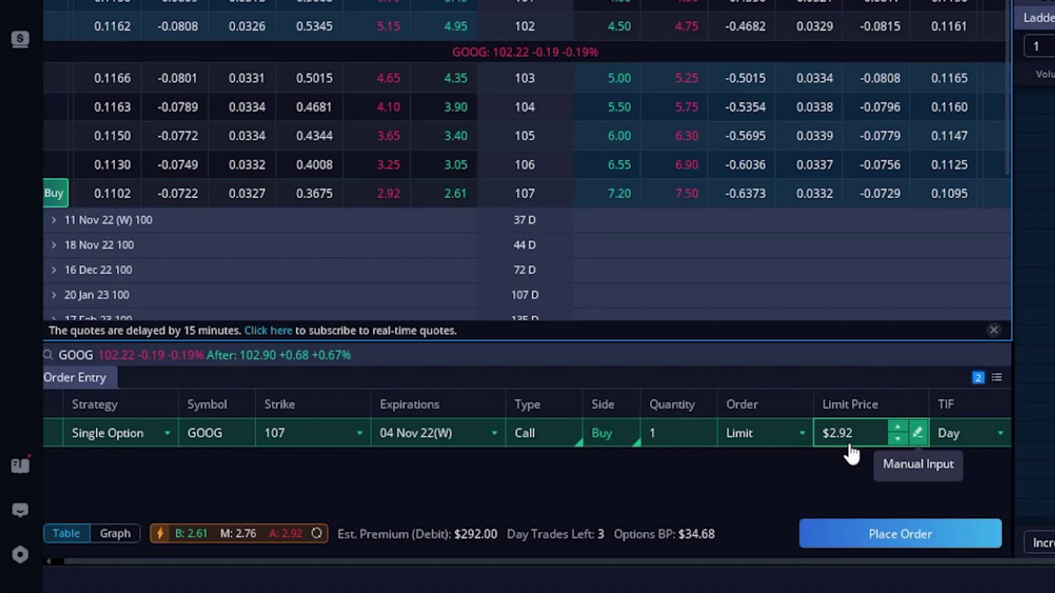
{"action": "left_click", "coordinate": [706, 430]}
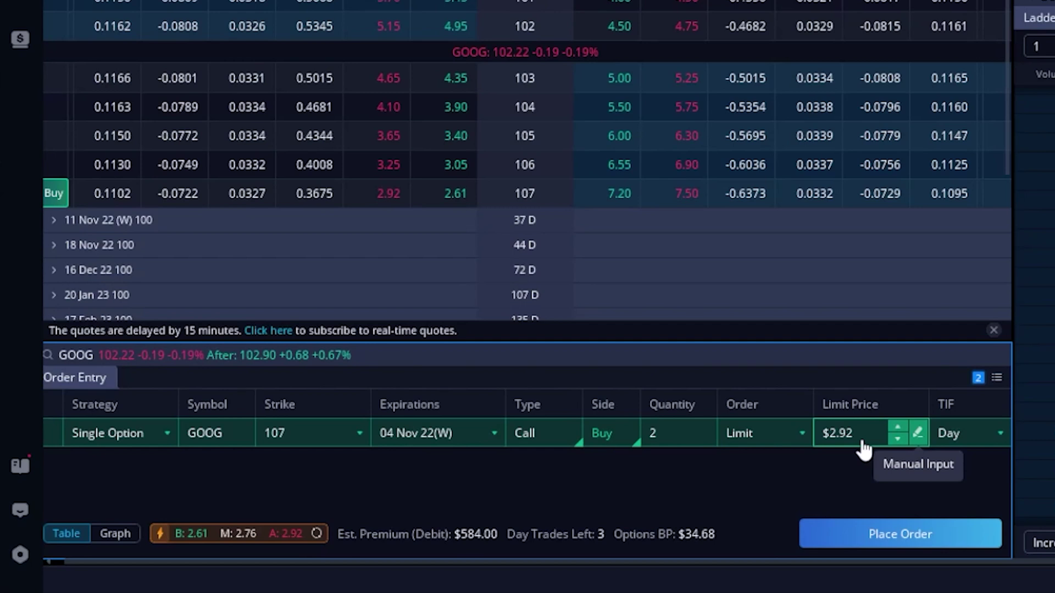
{"action": "left_click", "coordinate": [766, 431]}
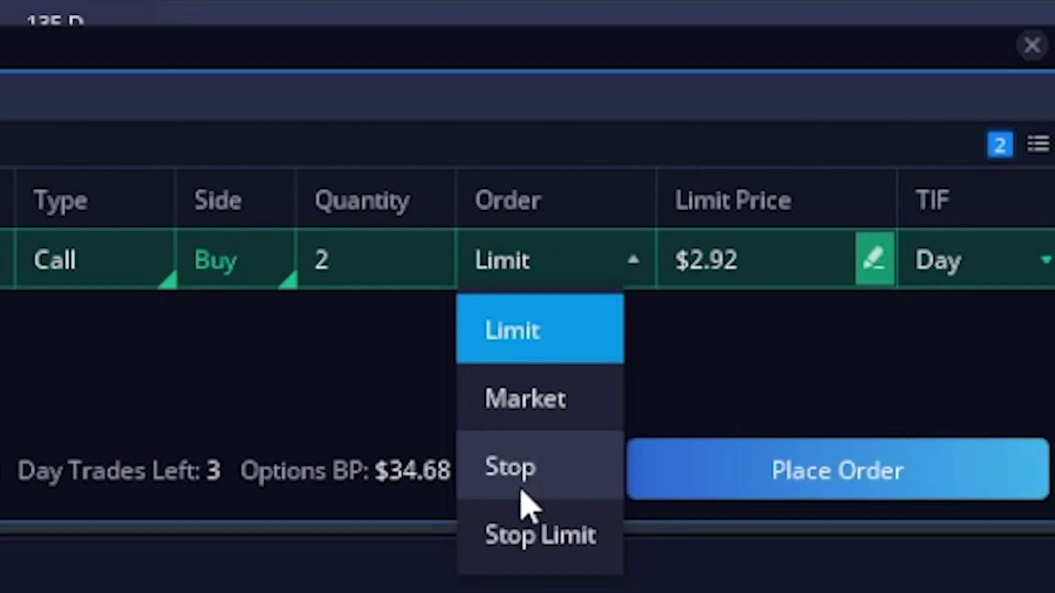
{"action": "left_click", "coordinate": [533, 352]}
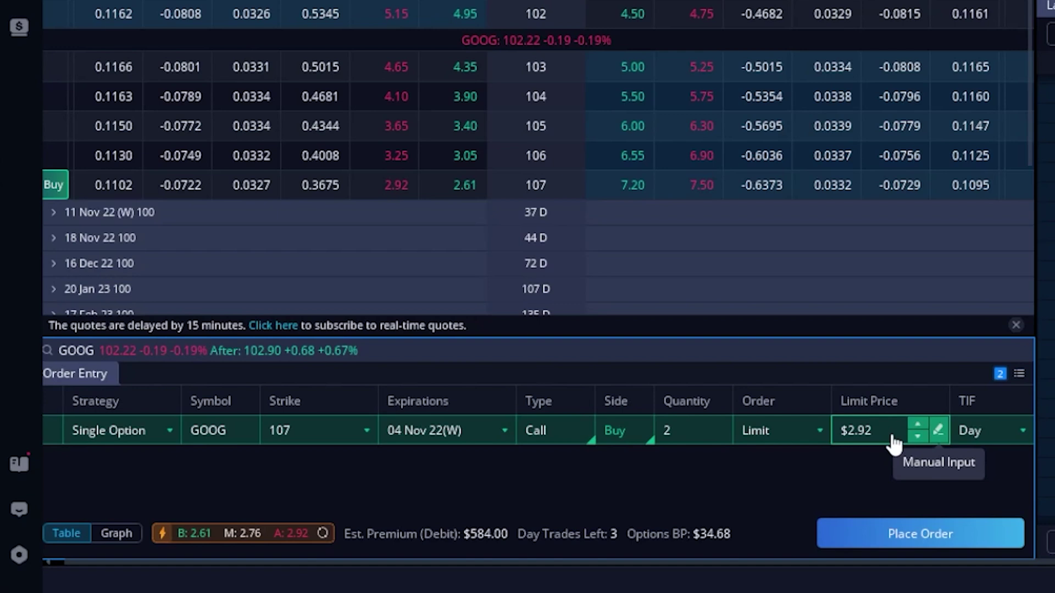
Set the GOOG call order's limit price to $2.76 and its time in force to GTC.
{"action": "mouse_move", "coordinate": [201, 541]}
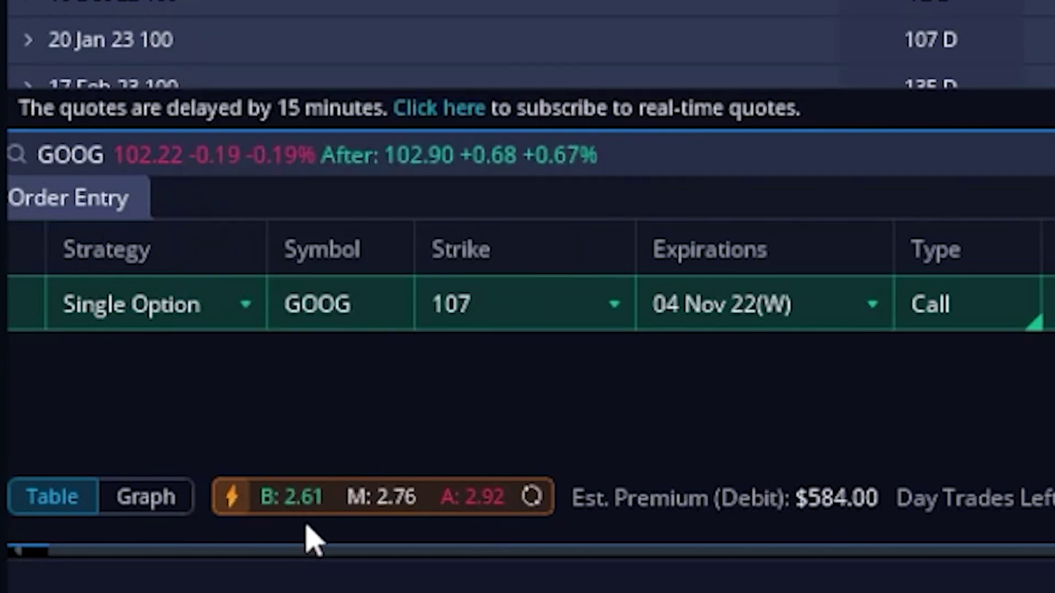
{"action": "mouse_move", "coordinate": [314, 516]}
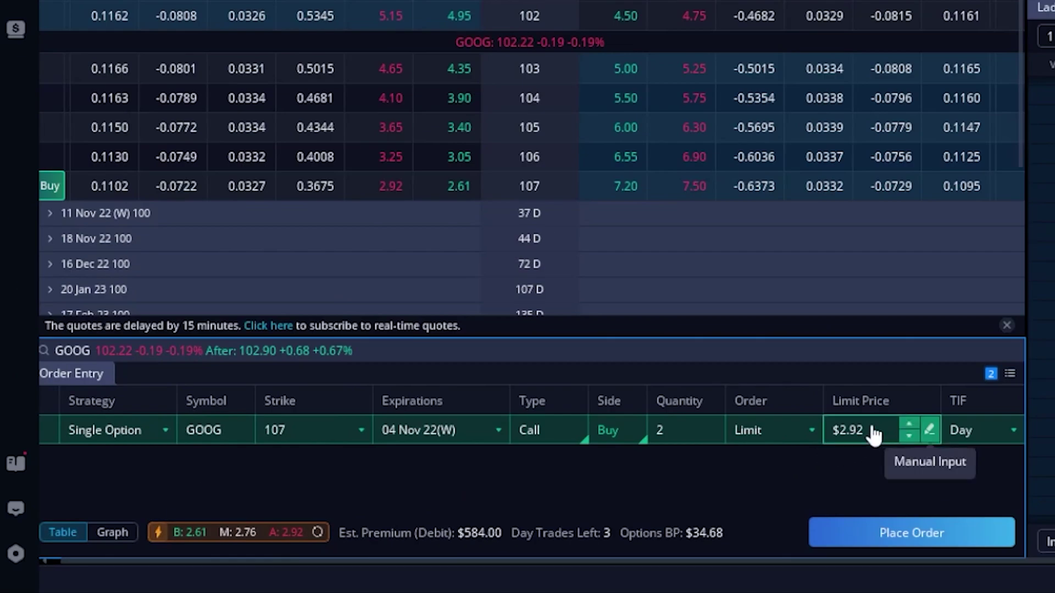
{"action": "left_click", "coordinate": [874, 431]}
{"action": "type", "text": "2."}
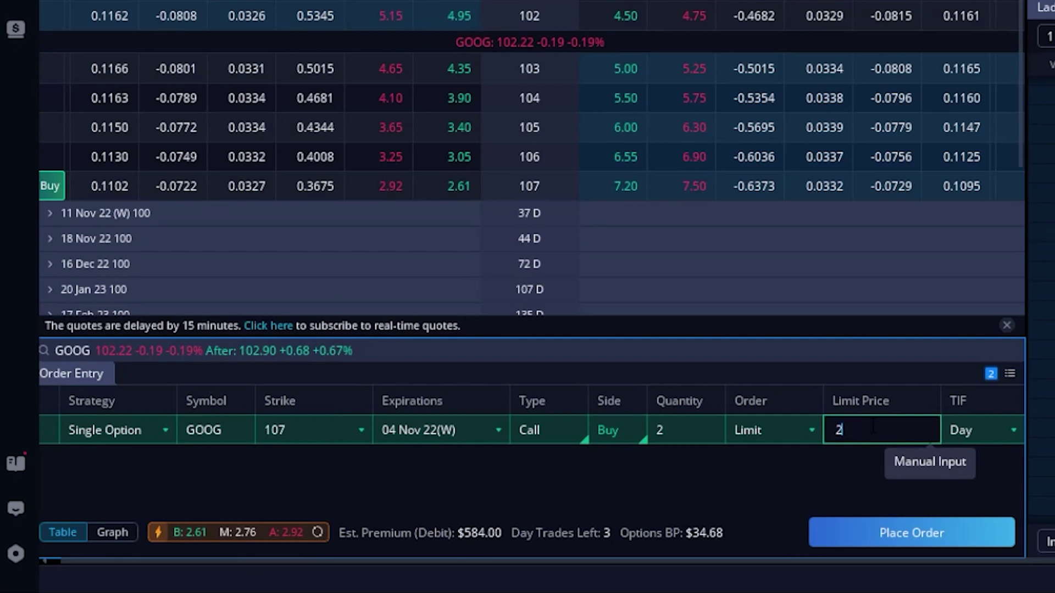
{"action": "type", "text": "76"}
{"action": "left_click", "coordinate": [983, 430]}
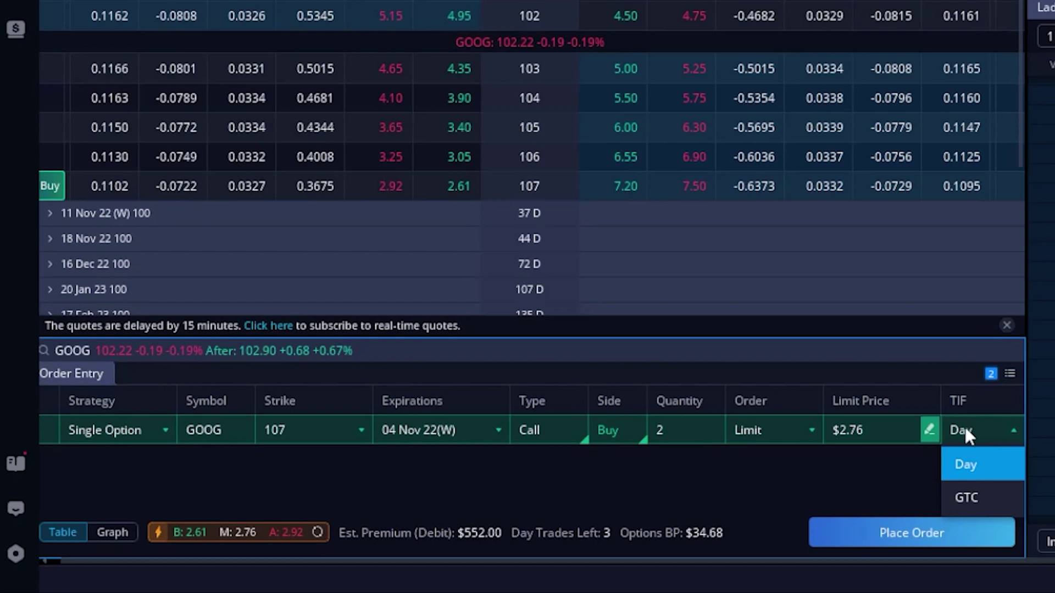
{"action": "left_click", "coordinate": [988, 497]}
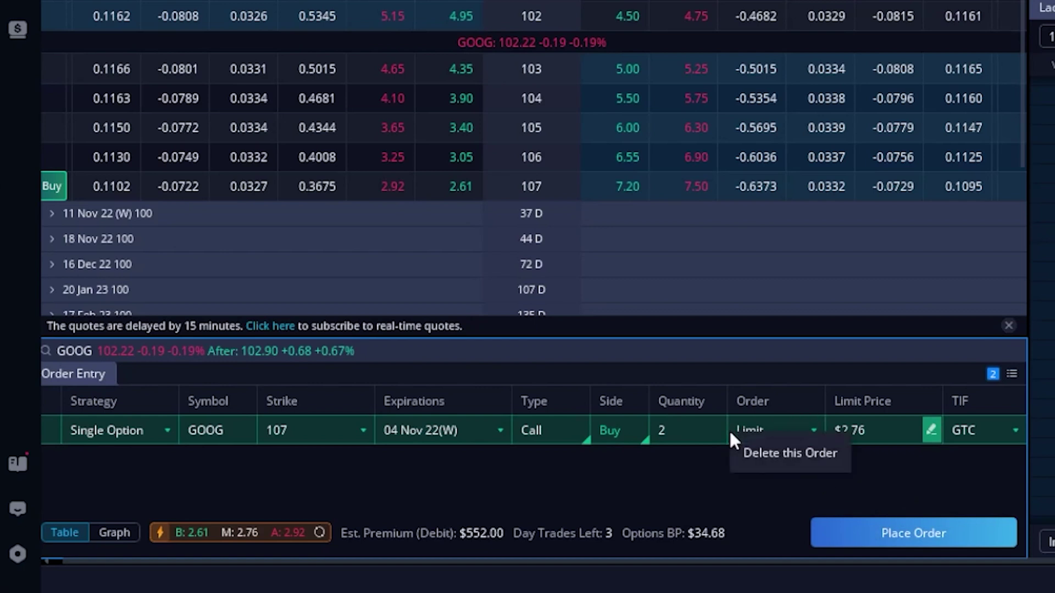
Delete the drafted GOOG order and switch the options chain to the symbol SOFI.
{"action": "left_click", "coordinate": [767, 458]}
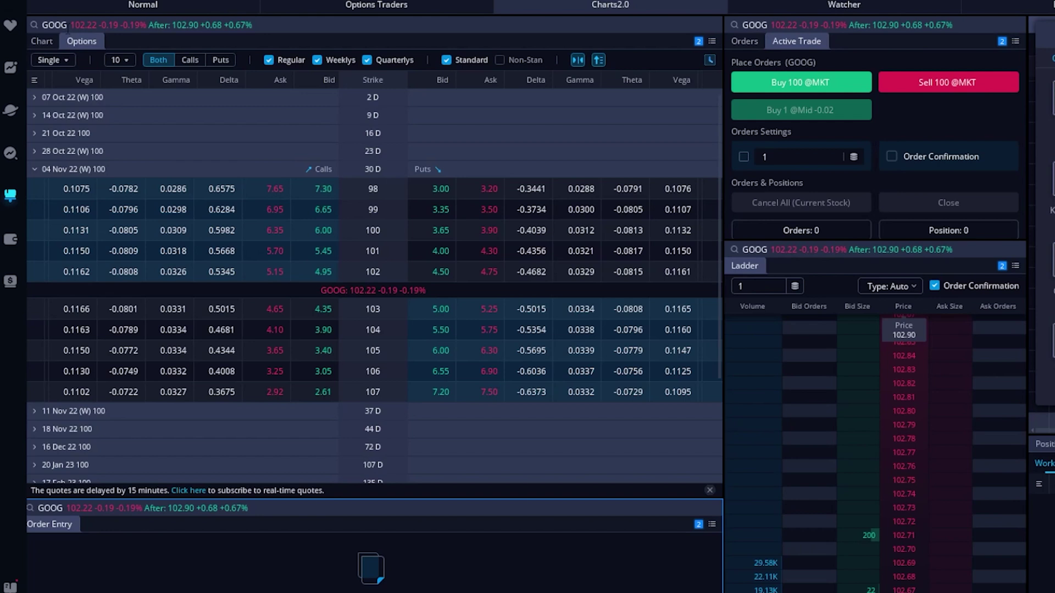
{"action": "left_click", "coordinate": [68, 27]}
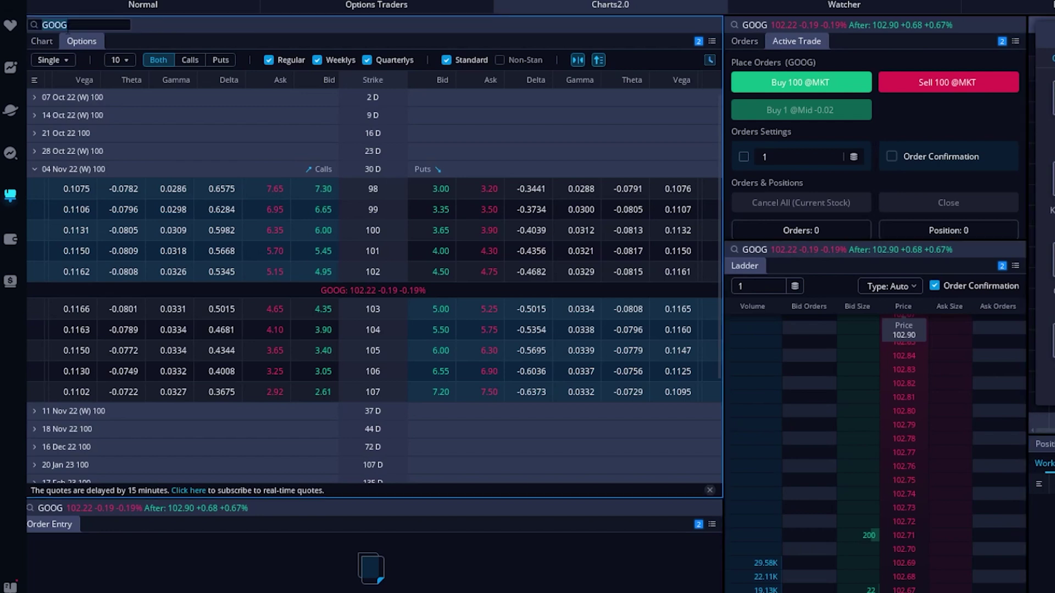
{"action": "type", "text": "sofi"}
{"action": "key", "text": "Return"}
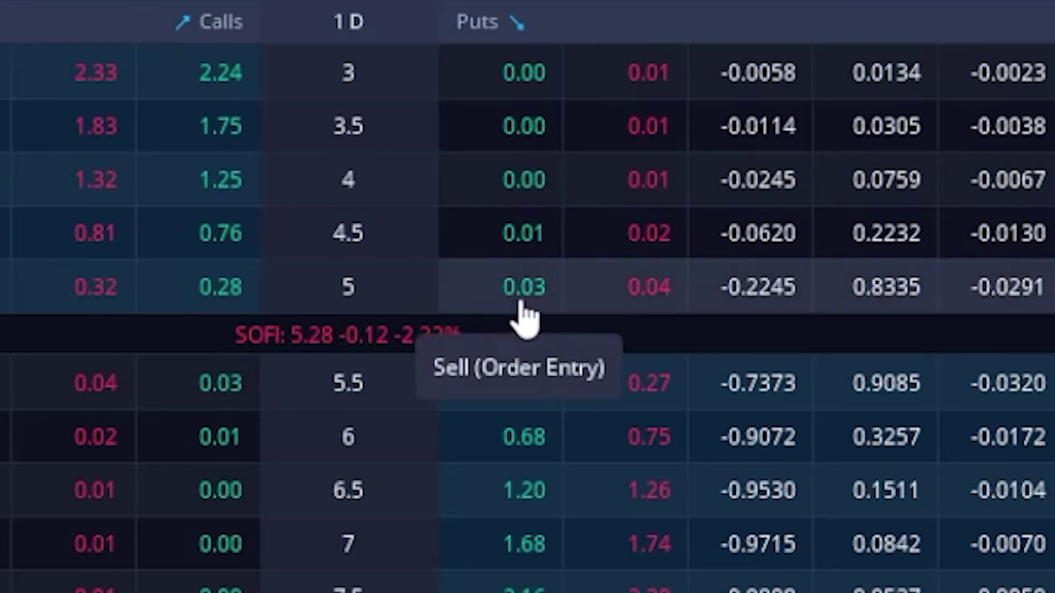
Place a GTC limit order to buy 1 SOFI $5 put expiring 07 Oct 22 at $0.04.
{"action": "left_click", "coordinate": [640, 310]}
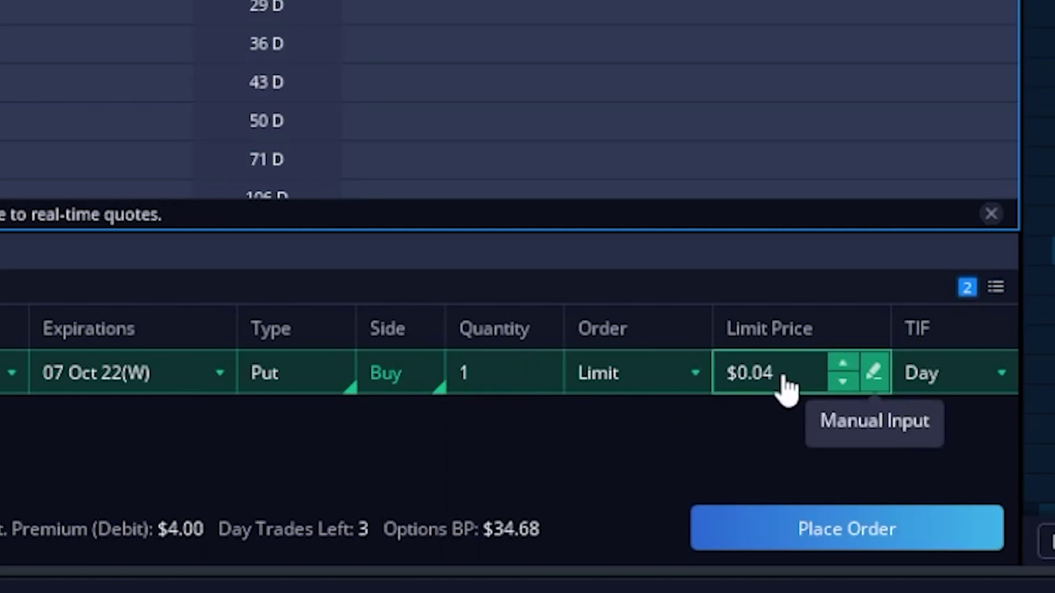
{"action": "left_click", "coordinate": [949, 383]}
{"action": "left_click", "coordinate": [951, 475]}
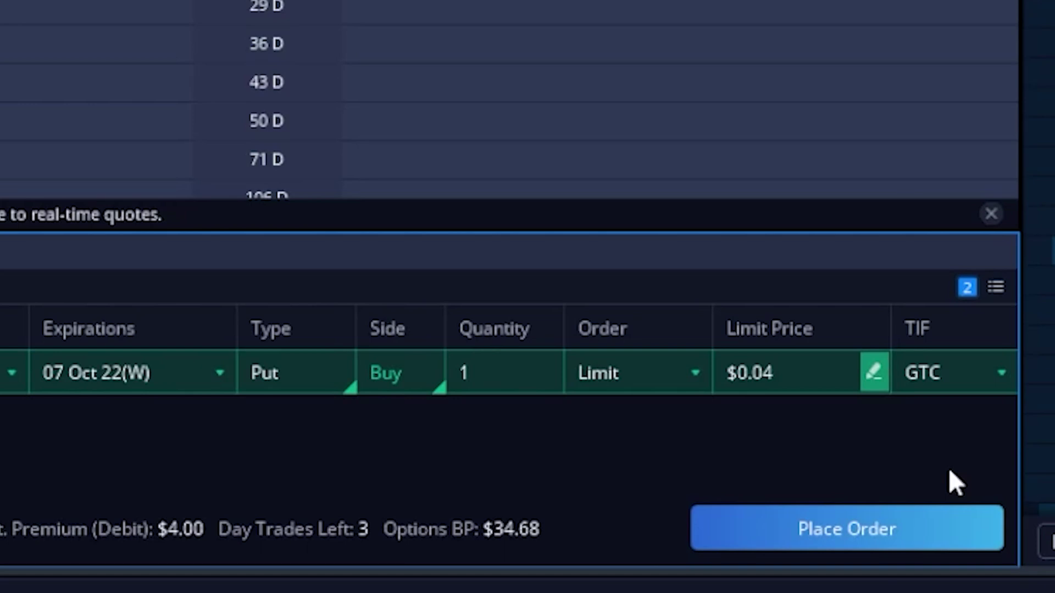
{"action": "left_click", "coordinate": [892, 535]}
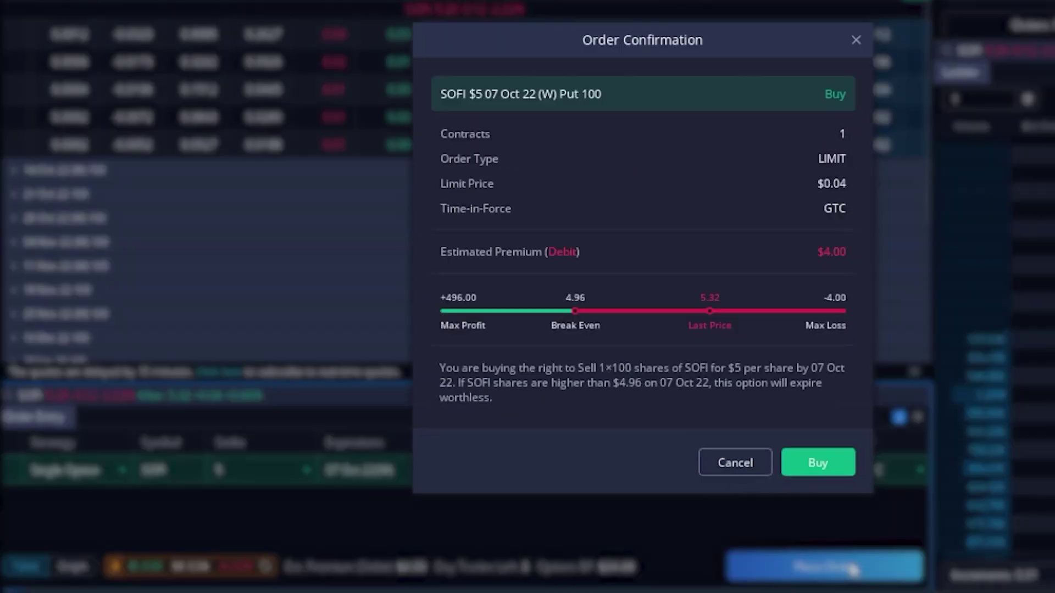
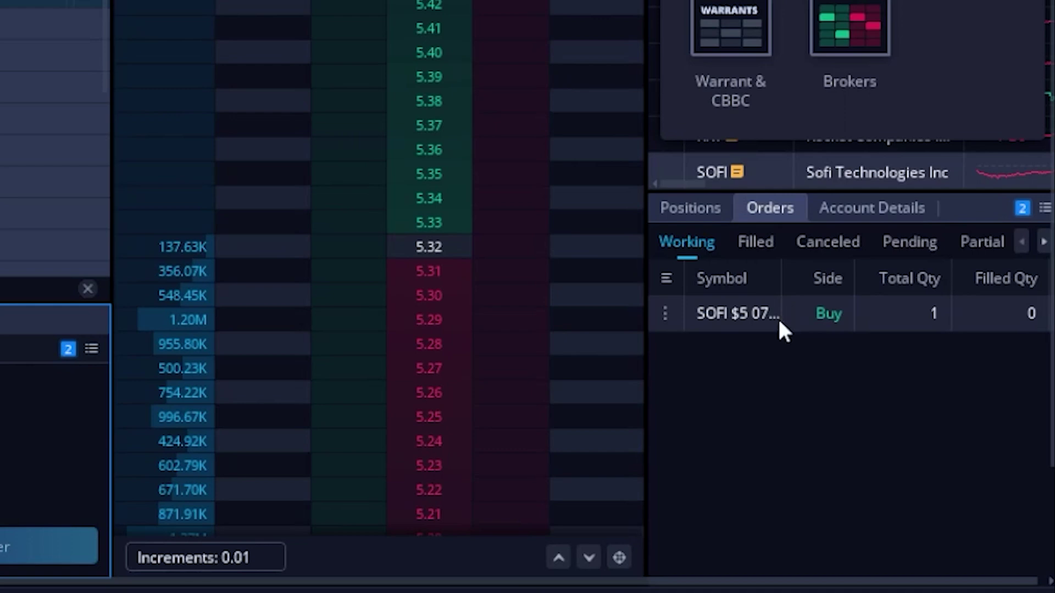
Cancel the working SOFI $5 put order and confirm the cancellation request.
{"action": "right_click", "coordinate": [779, 322]}
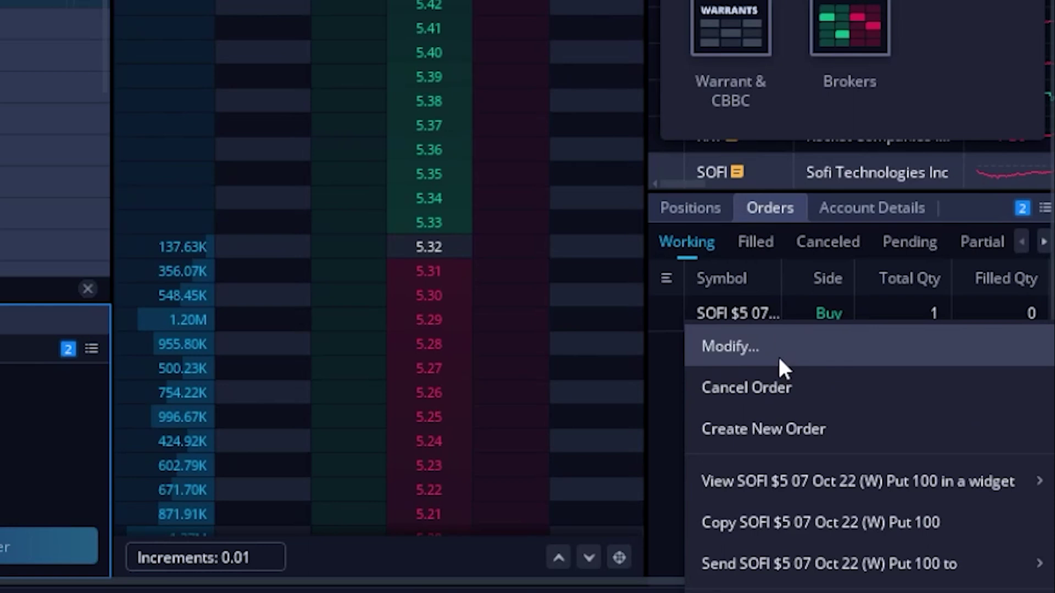
{"action": "left_click", "coordinate": [780, 401]}
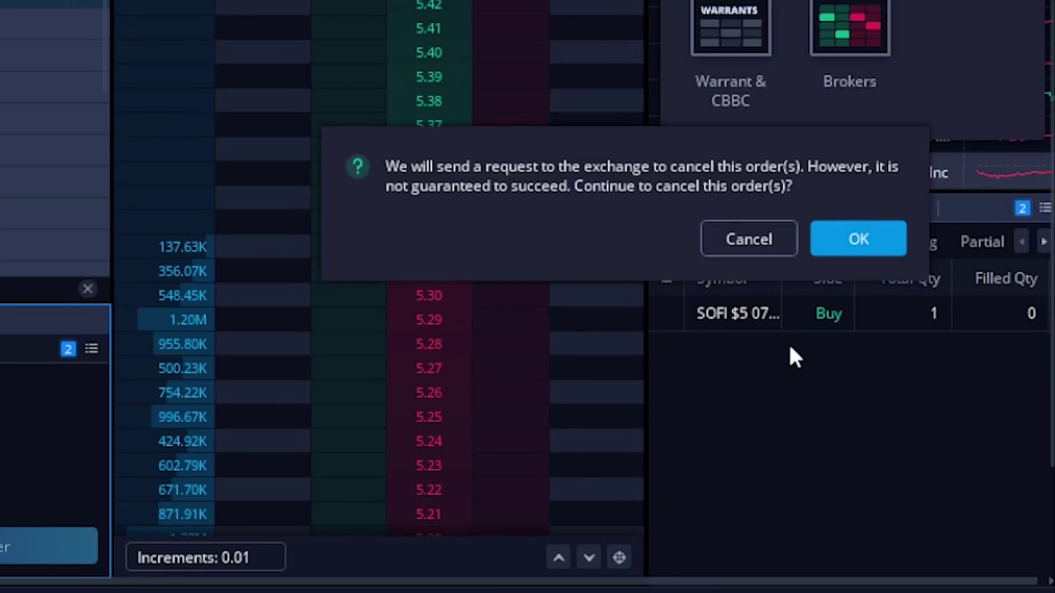
{"action": "left_click", "coordinate": [854, 239]}
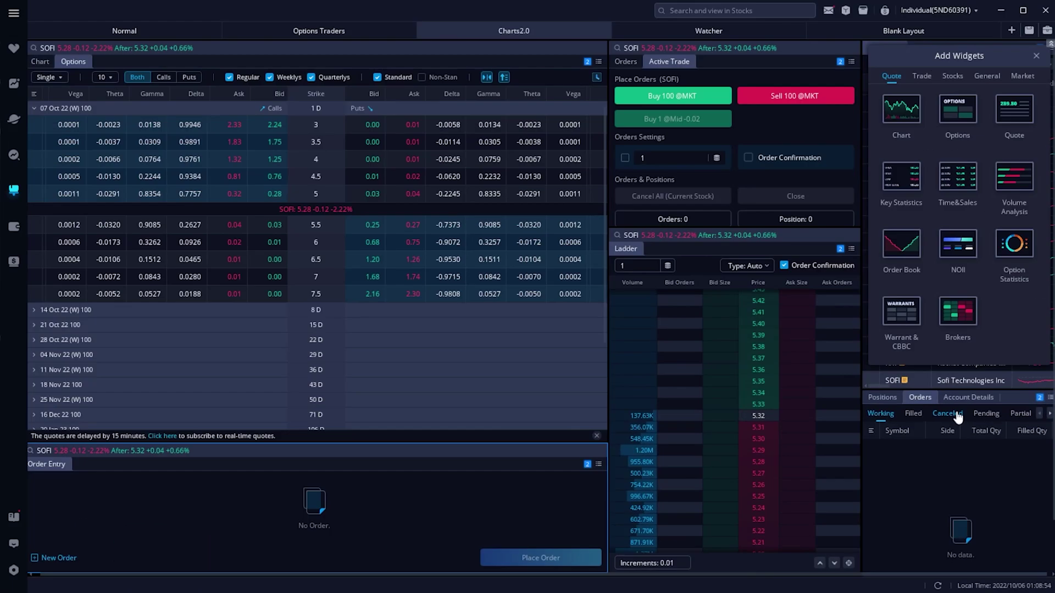